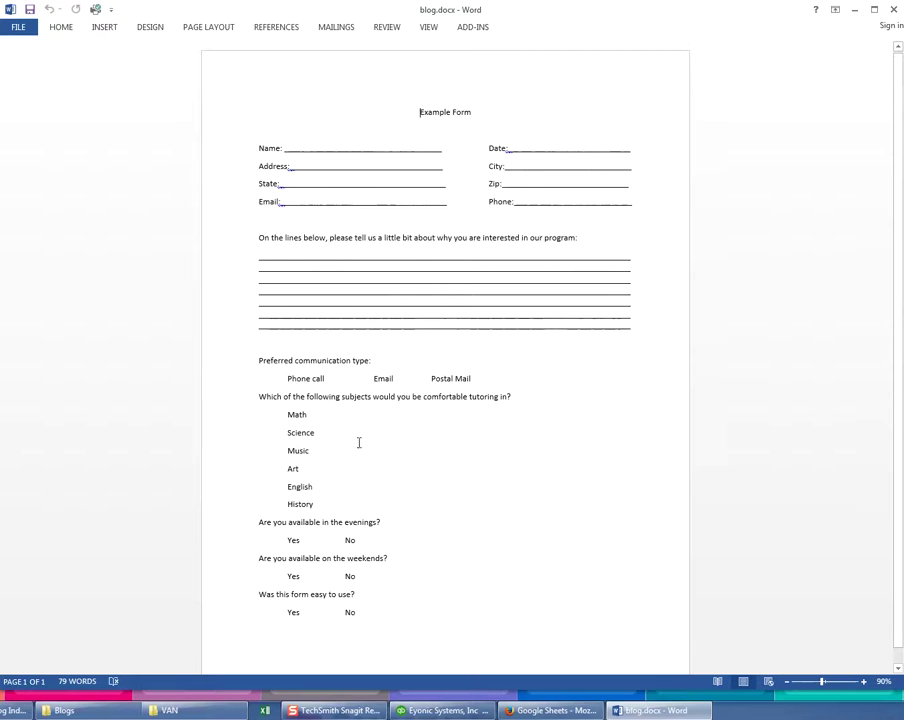
Save the blog.docx form to the Desktop as a PDF named blog.pdf and close the Word document.
{"action": "left_click", "coordinate": [22, 29]}
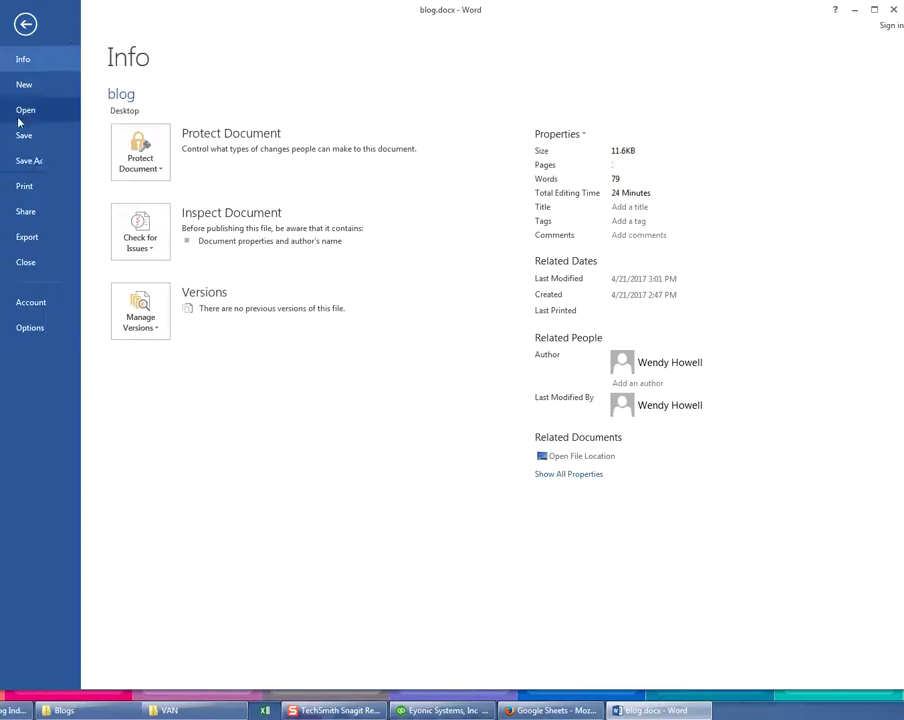
{"action": "left_click", "coordinate": [29, 160]}
{"action": "left_click", "coordinate": [372, 146]}
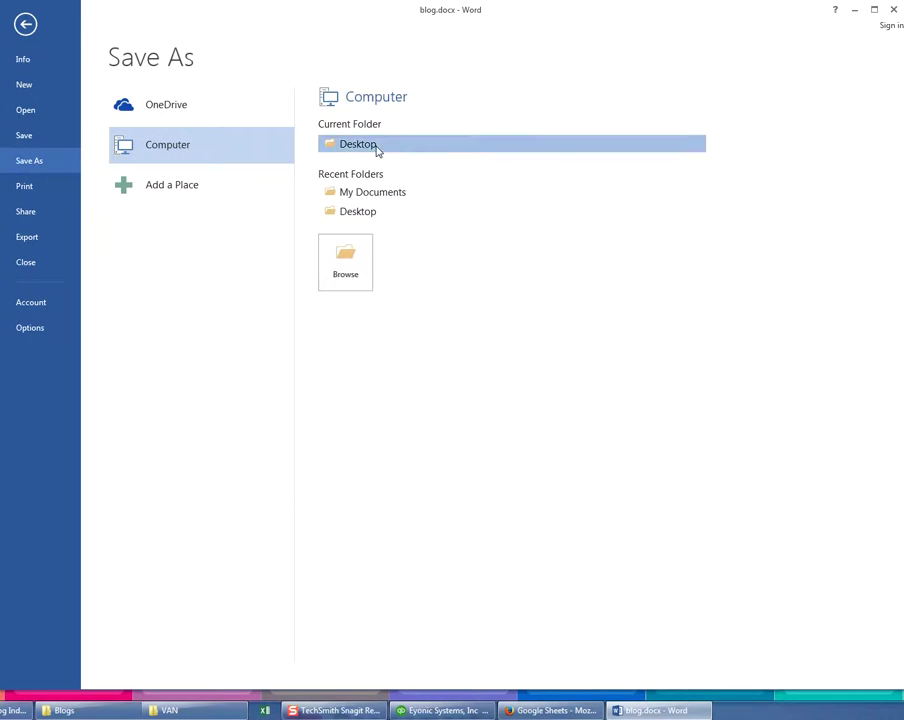
{"action": "left_click", "coordinate": [168, 283]}
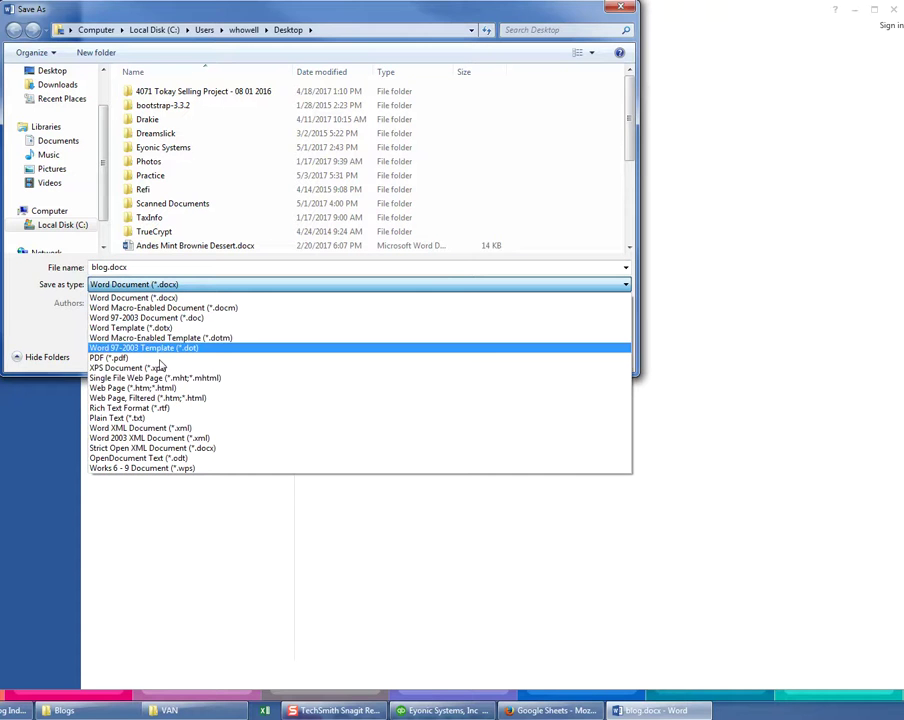
{"action": "left_click", "coordinate": [150, 363]}
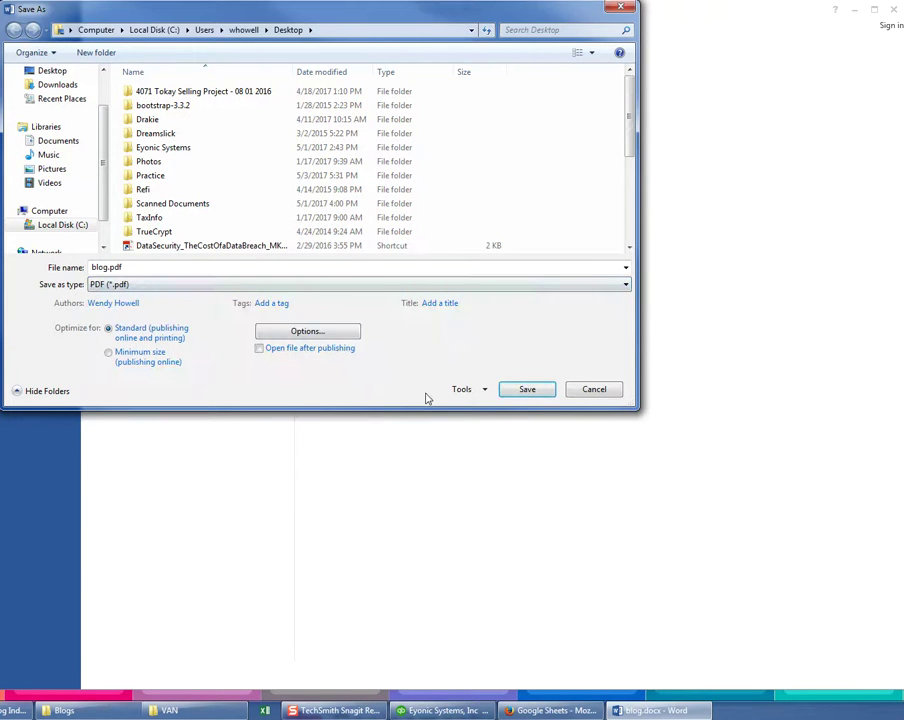
{"action": "left_click", "coordinate": [524, 390]}
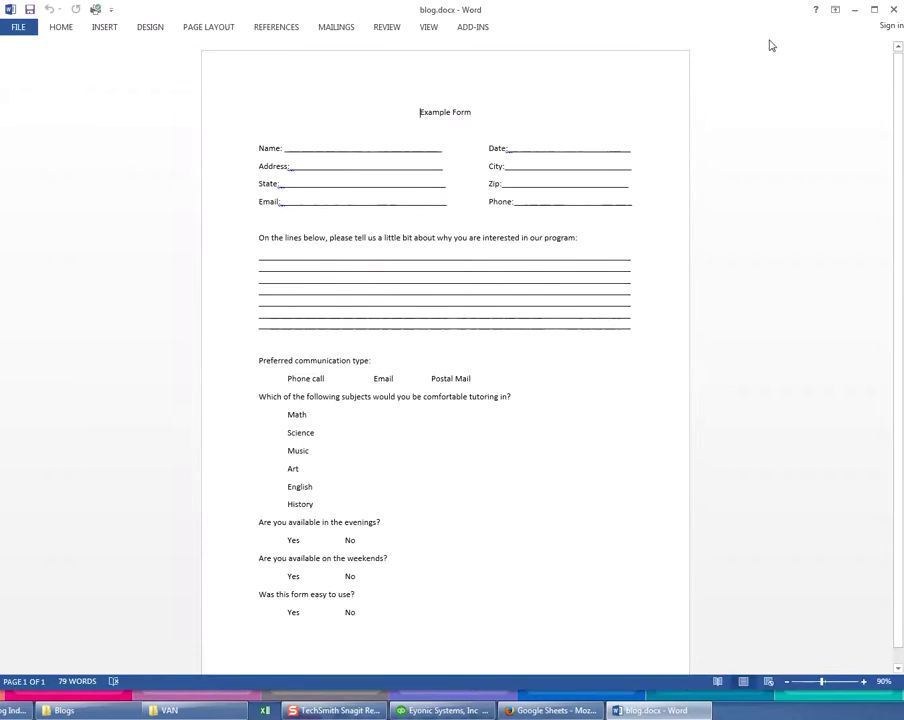
{"action": "left_click", "coordinate": [891, 10]}
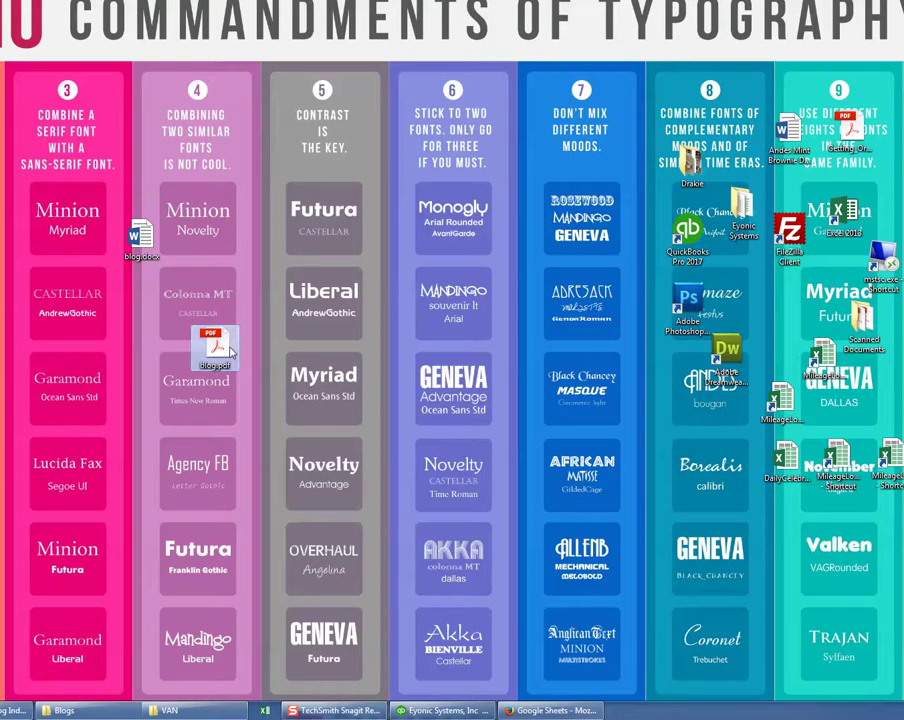
View blog.pdf from the desktop in Adobe Acrobat Reader DC and close it again.
{"action": "double_click", "coordinate": [226, 348]}
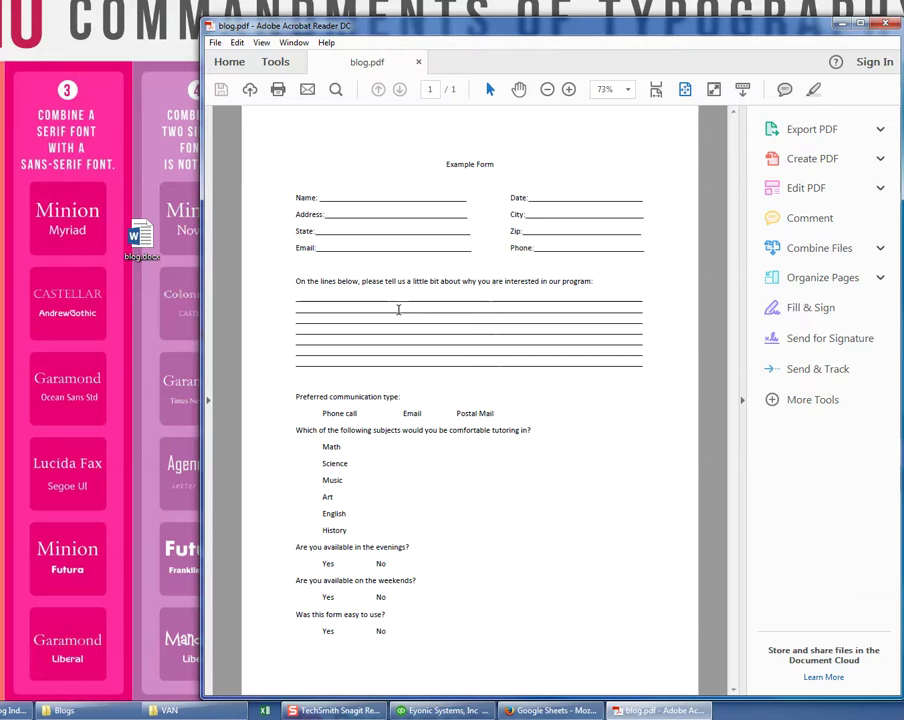
{"action": "left_click", "coordinate": [881, 27]}
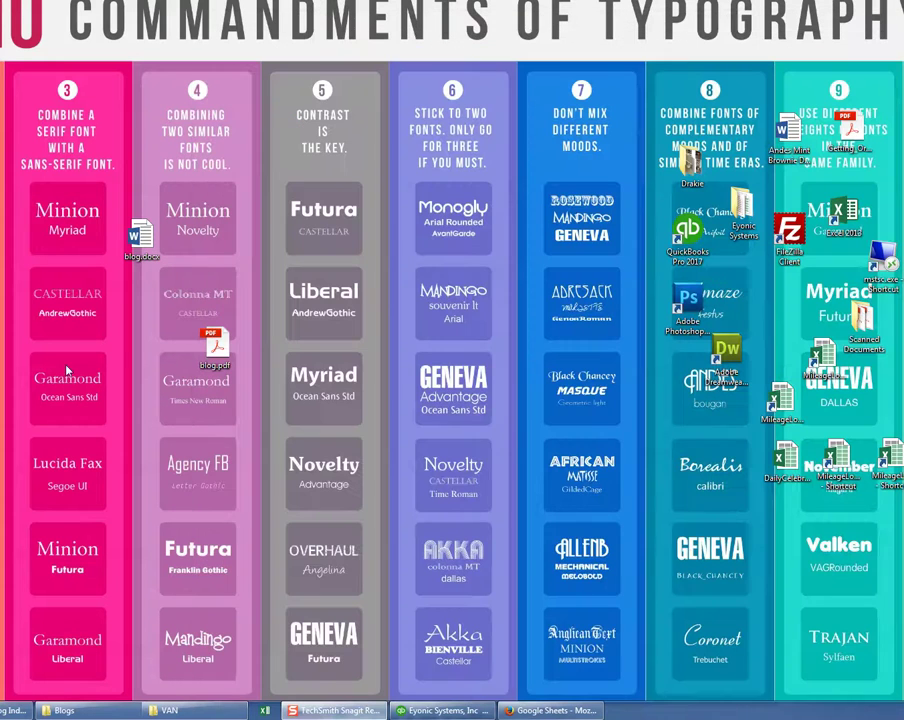
Open blog.pdf from the desktop in Adobe Acrobat Pro, zoom it out to 125%, and fit the window on the screen.
{"action": "right_click", "coordinate": [224, 347]}
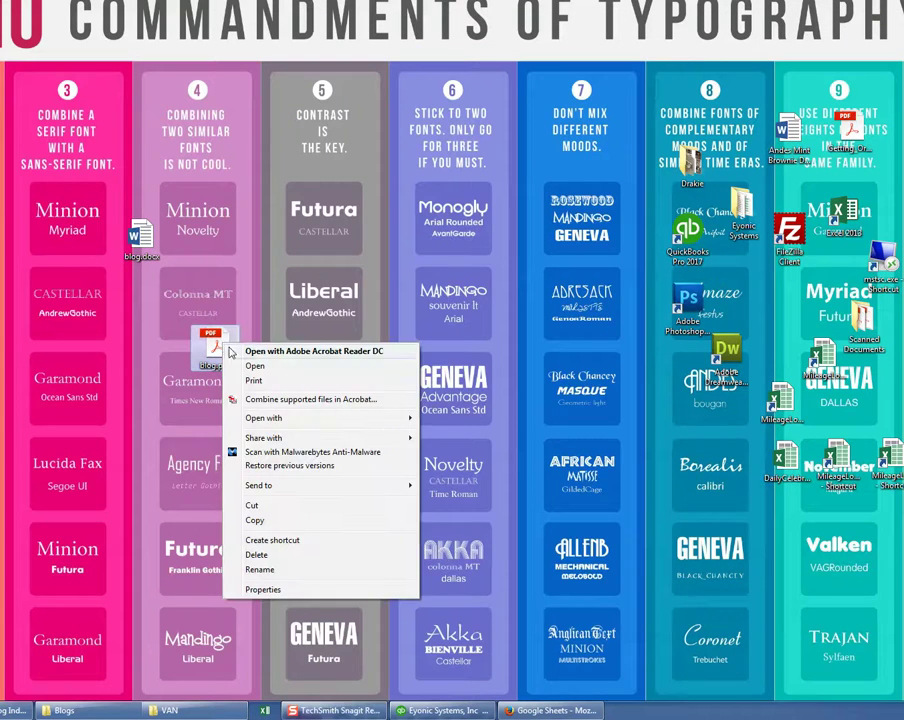
{"action": "mouse_move", "coordinate": [264, 417]}
{"action": "left_click", "coordinate": [456, 419]}
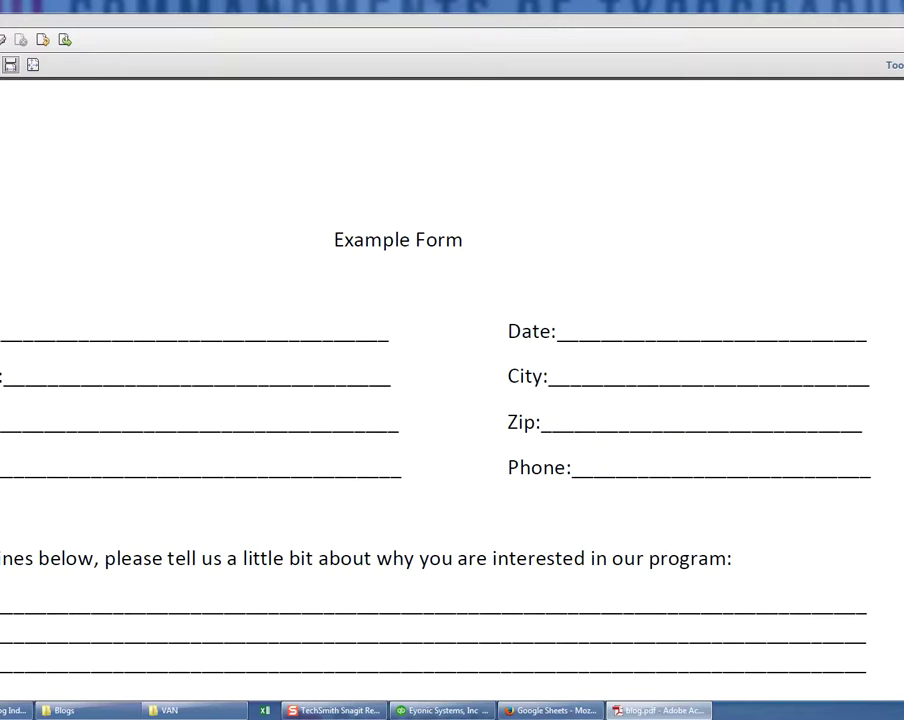
{"action": "key", "text": "ctrl+minus"}
{"action": "key", "text": "ctrl+minus"}
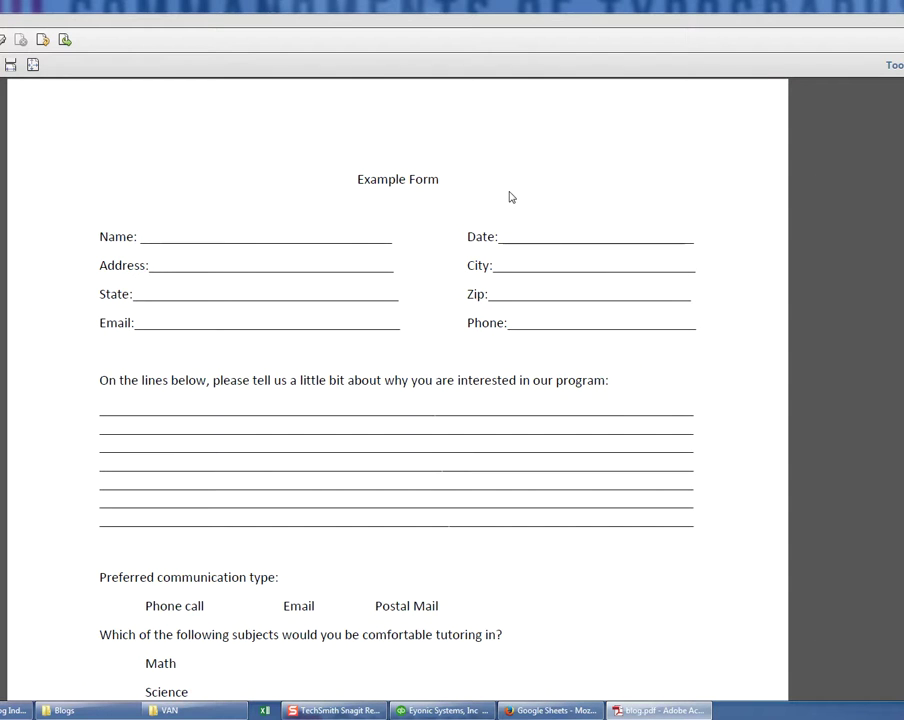
{"action": "double_click", "coordinate": [204, 24]}
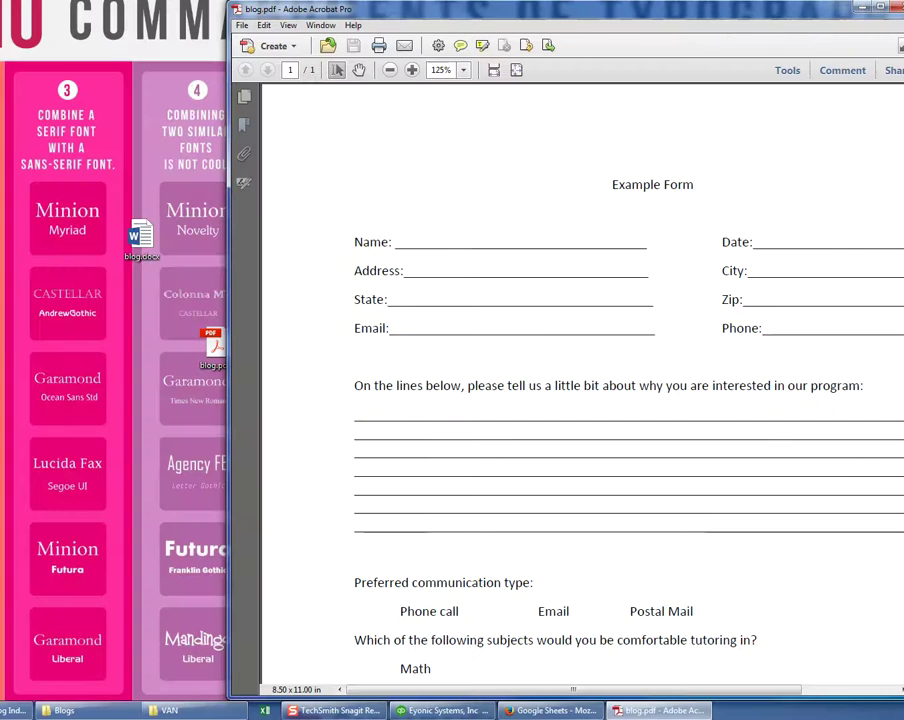
{"action": "left_click_drag", "start_coordinate": [586, 14], "coordinate": [408, 1]}
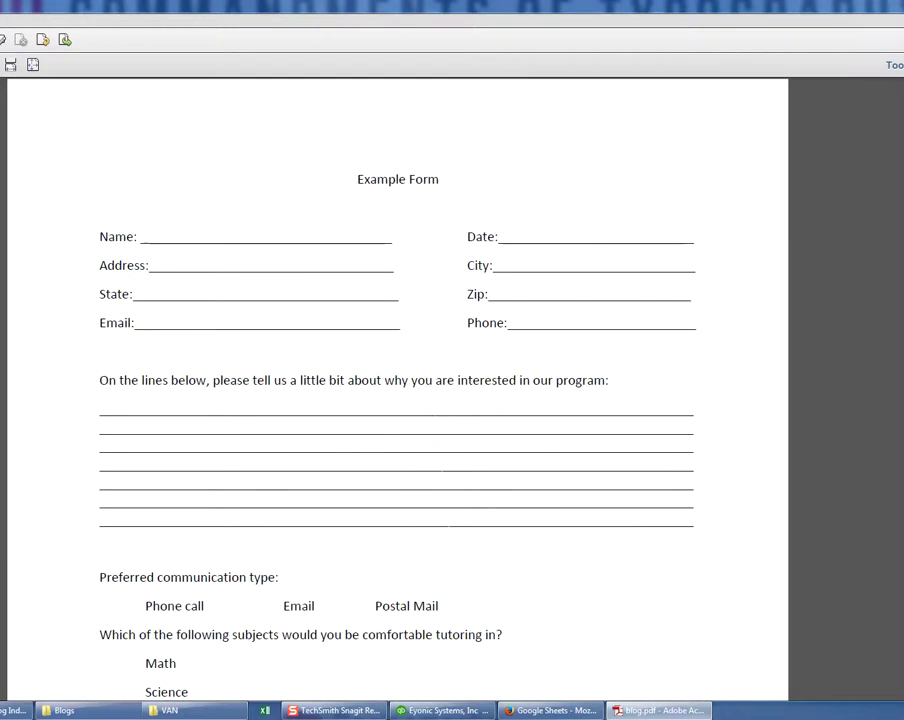
{"action": "left_click_drag", "start_coordinate": [408, 5], "coordinate": [520, 23]}
{"action": "left_click_drag", "start_coordinate": [745, 263], "coordinate": [862, 268]}
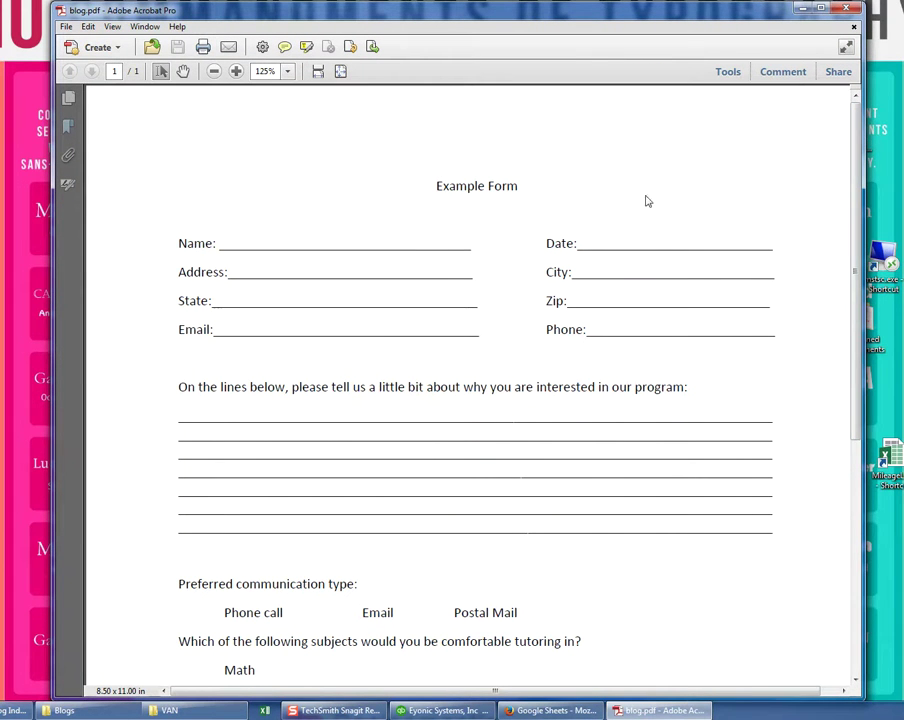
Create a form from the current document with automatically detected fields, and widen the window on both sides.
{"action": "left_click", "coordinate": [730, 73]}
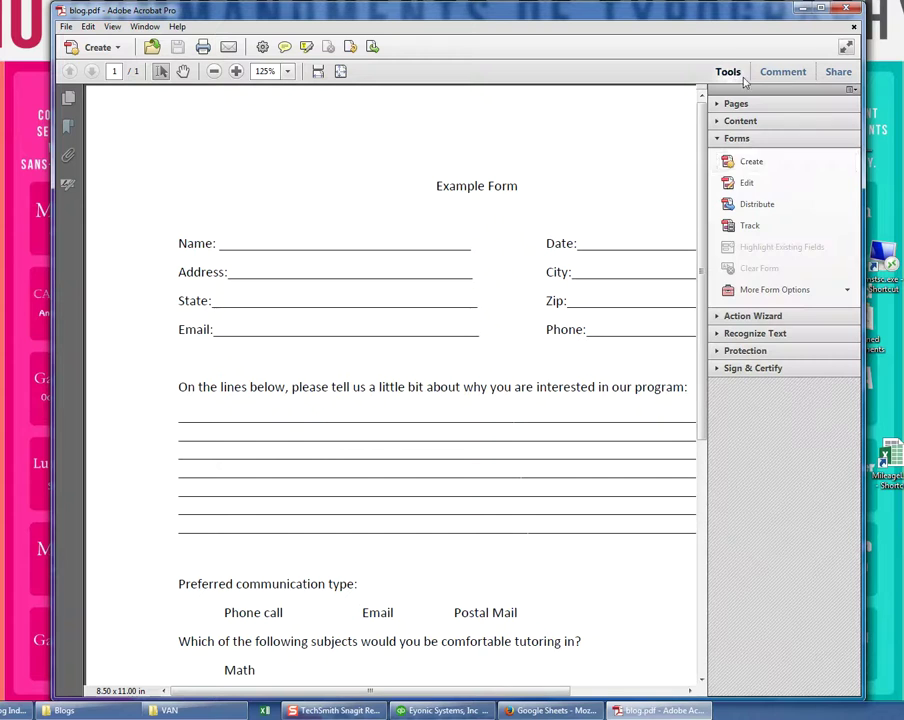
{"action": "left_click", "coordinate": [752, 162]}
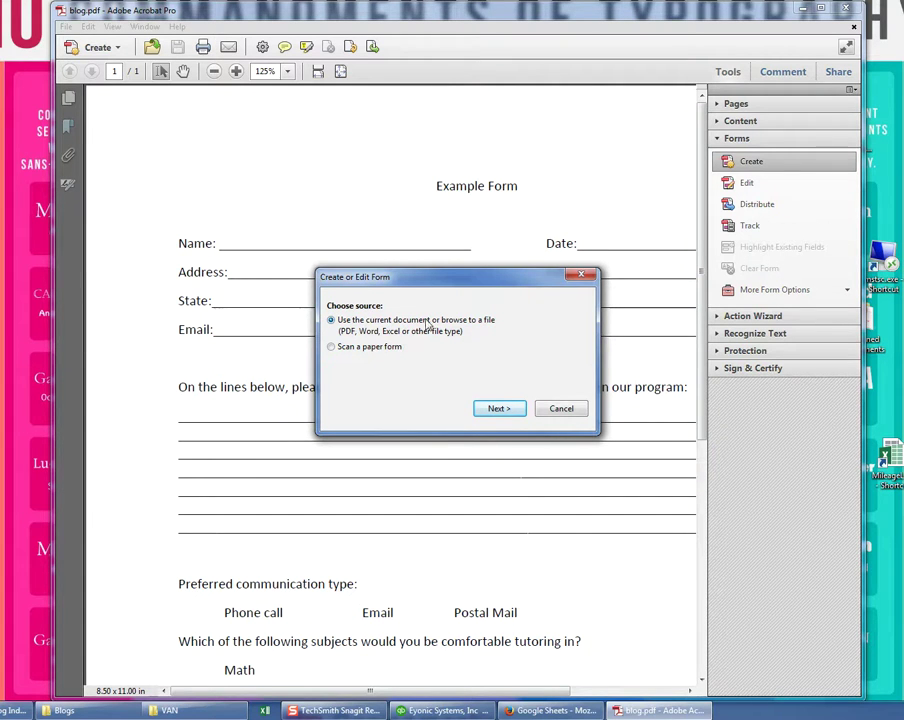
{"action": "left_click", "coordinate": [495, 408]}
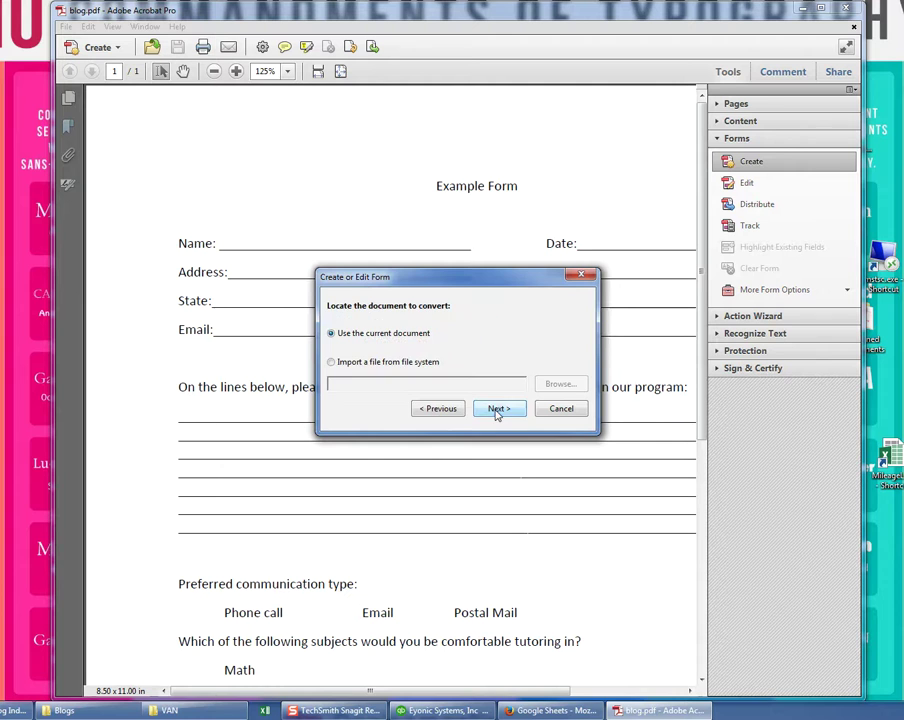
{"action": "left_click", "coordinate": [497, 408]}
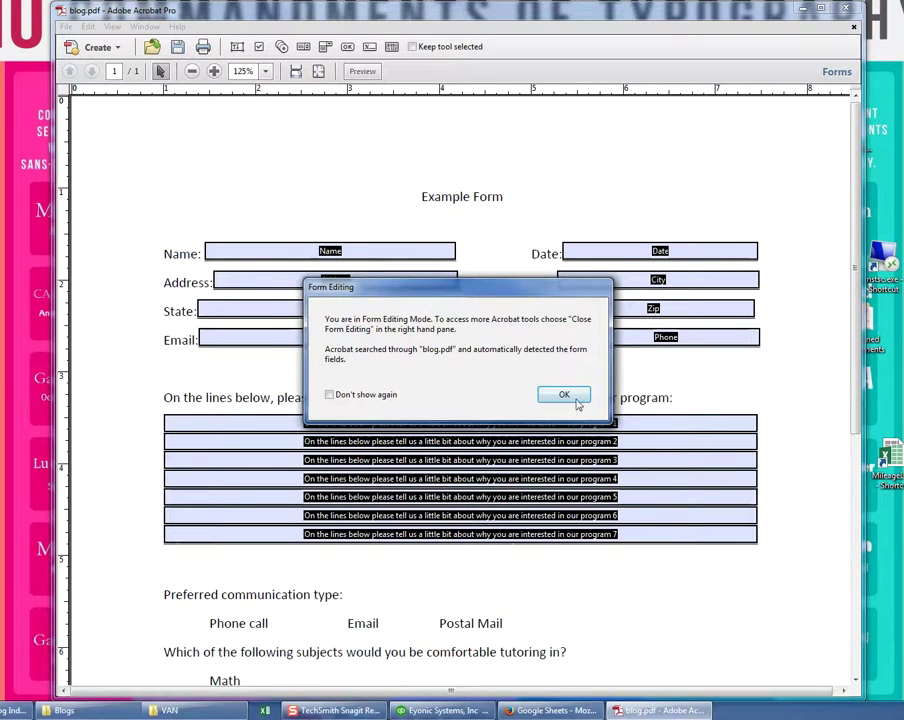
{"action": "left_click", "coordinate": [570, 394]}
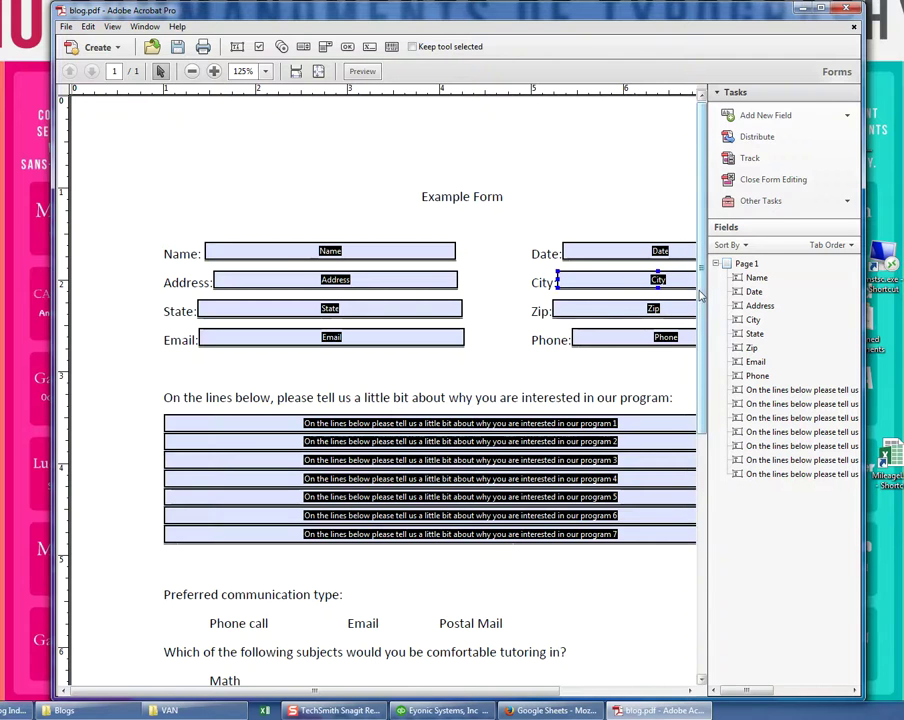
{"action": "left_click_drag", "start_coordinate": [48, 279], "coordinate": [22, 279]}
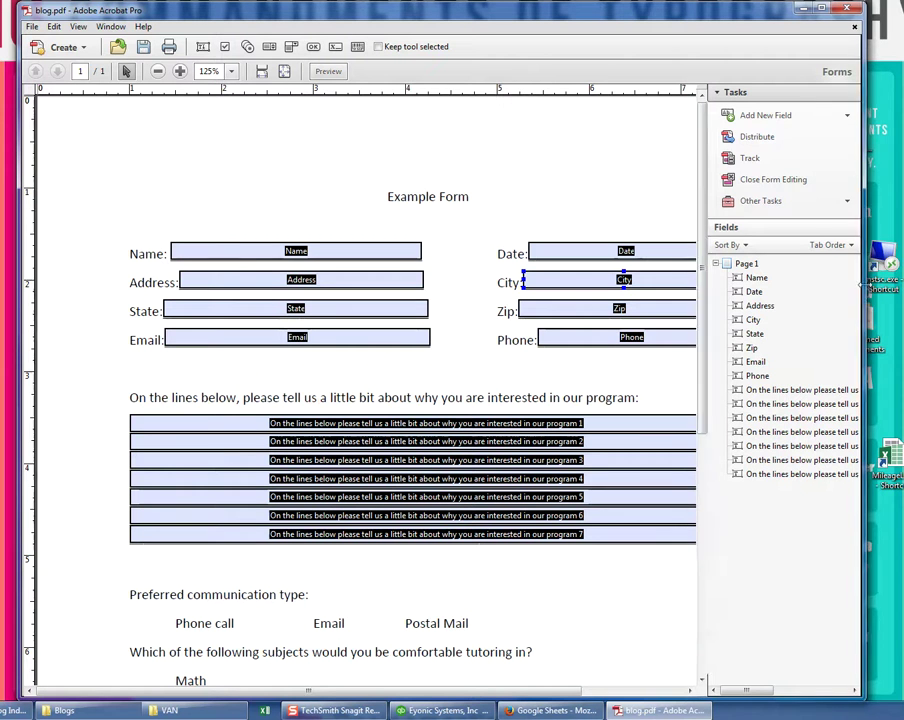
{"action": "left_click_drag", "start_coordinate": [859, 289], "coordinate": [893, 289]}
{"action": "left_click", "coordinate": [406, 314]}
{"action": "left_click", "coordinate": [350, 258]}
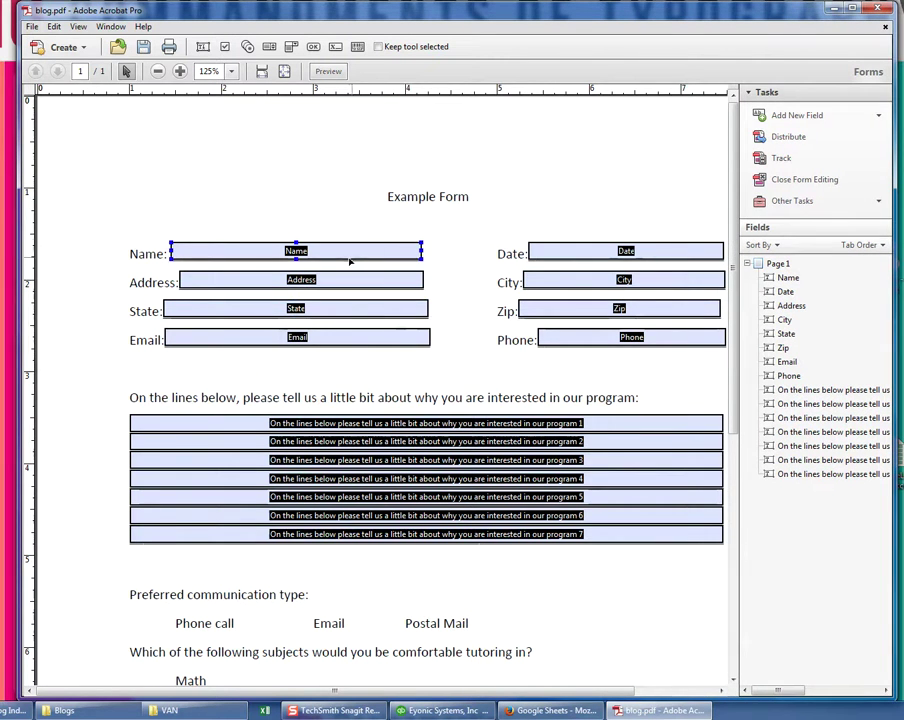
{"action": "left_click", "coordinate": [292, 264]}
{"action": "left_click", "coordinate": [300, 250]}
{"action": "left_click", "coordinate": [153, 268]}
Open the City text field's properties, look at the appearance settings, and switch the Required option on and off again.
{"action": "left_click", "coordinate": [784, 320]}
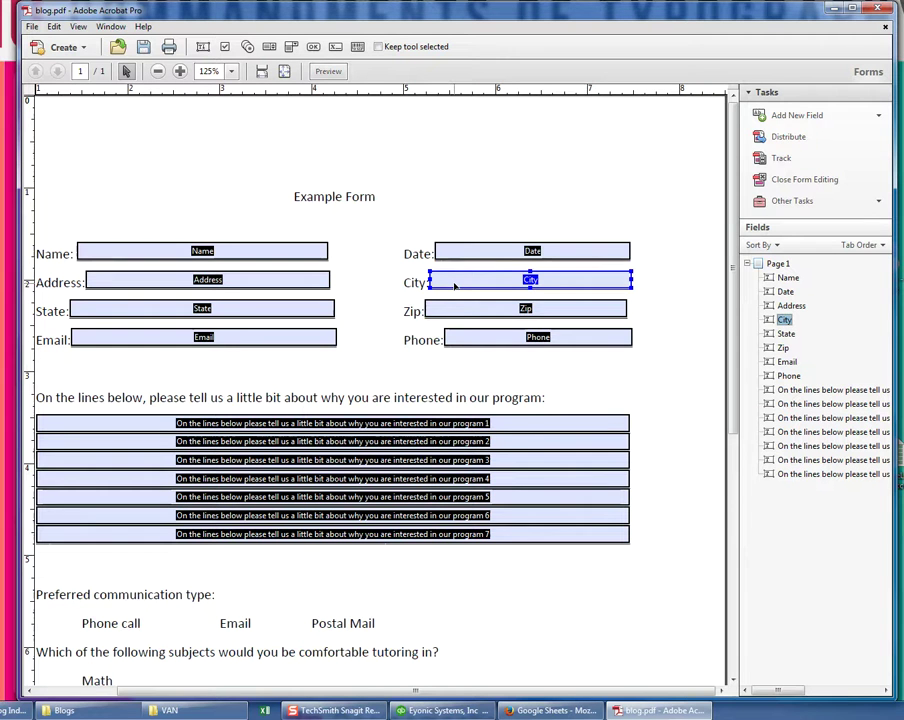
{"action": "right_click", "coordinate": [455, 286]}
{"action": "left_click", "coordinate": [473, 296]}
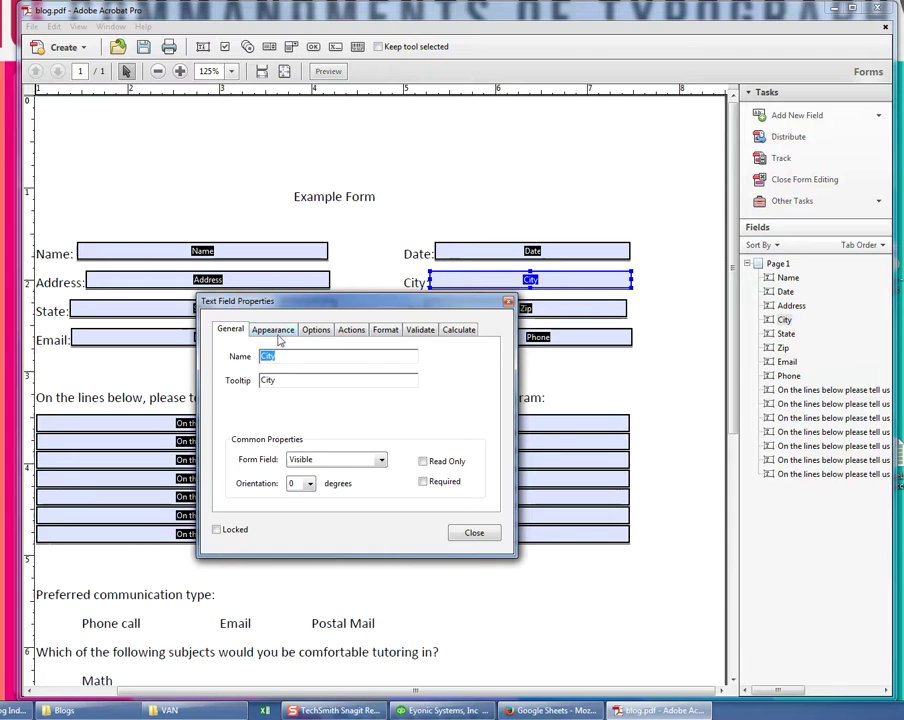
{"action": "left_click", "coordinate": [274, 330]}
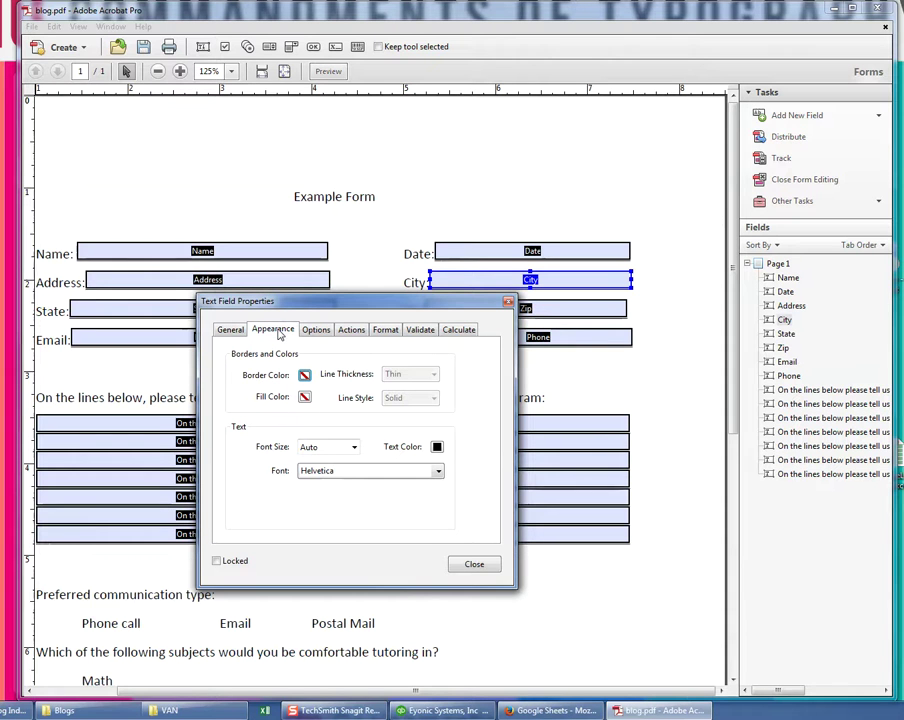
{"action": "left_click", "coordinate": [229, 329]}
{"action": "left_click", "coordinate": [422, 481]}
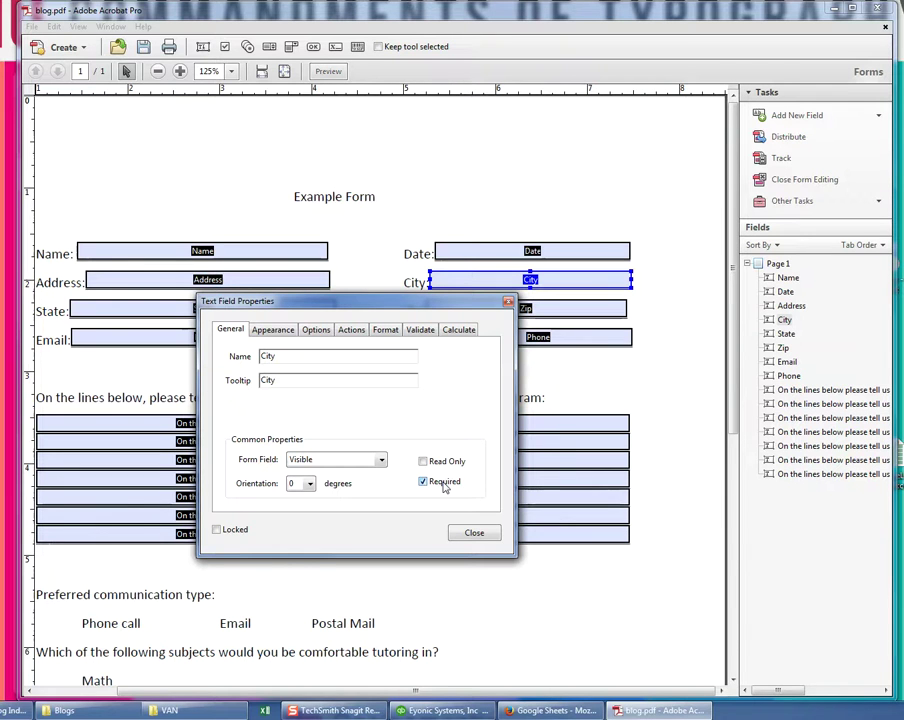
{"action": "left_click", "coordinate": [444, 483]}
Review the City field's option and font size settings without changing them, and close its properties.
{"action": "left_click", "coordinate": [316, 330]}
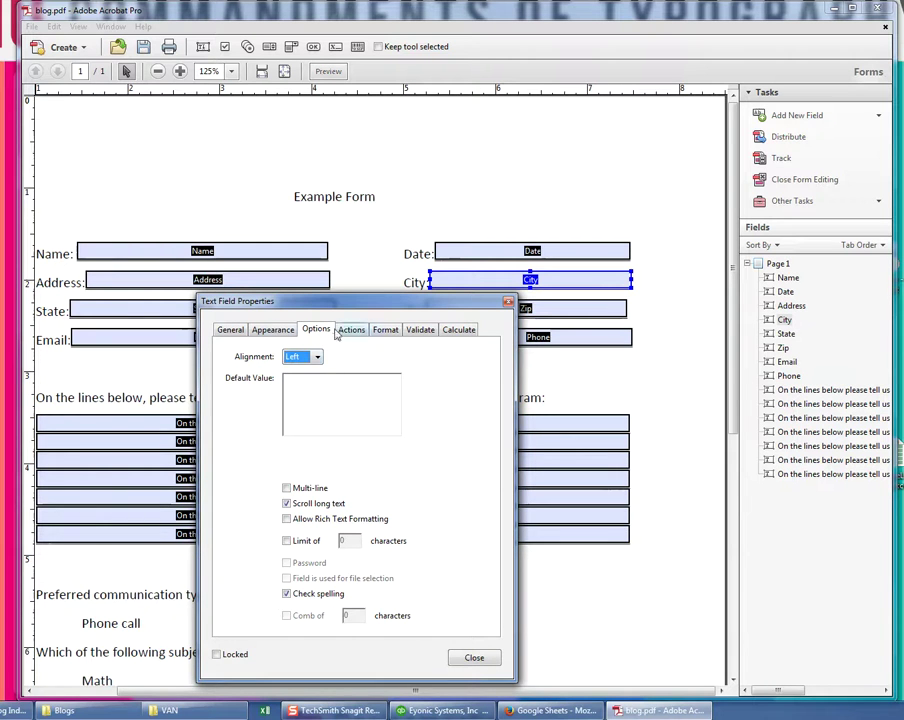
{"action": "left_click", "coordinate": [270, 330]}
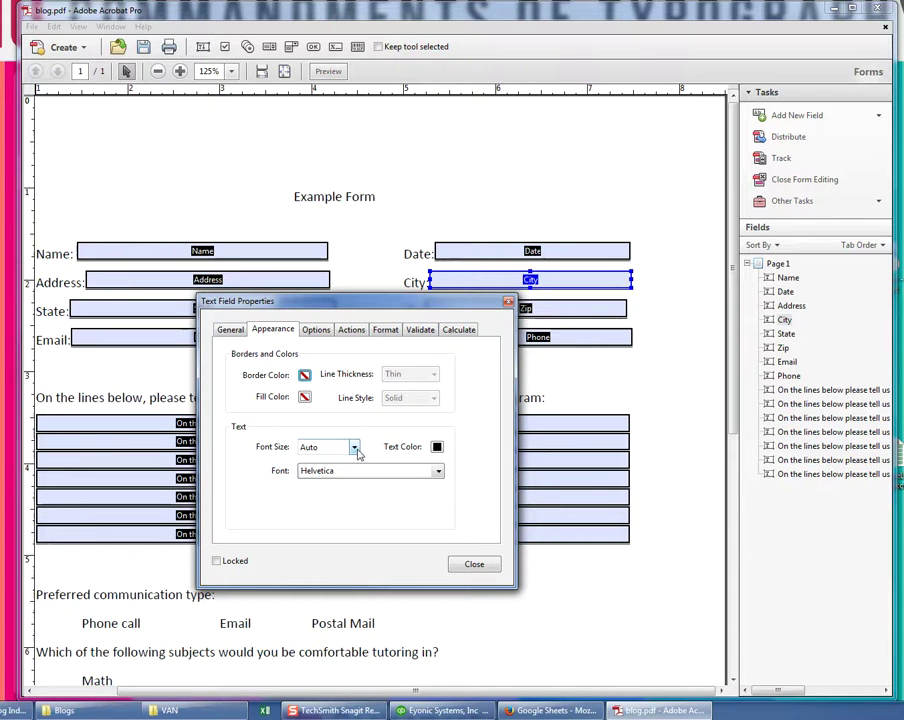
{"action": "left_click", "coordinate": [354, 448]}
{"action": "left_click", "coordinate": [458, 465]}
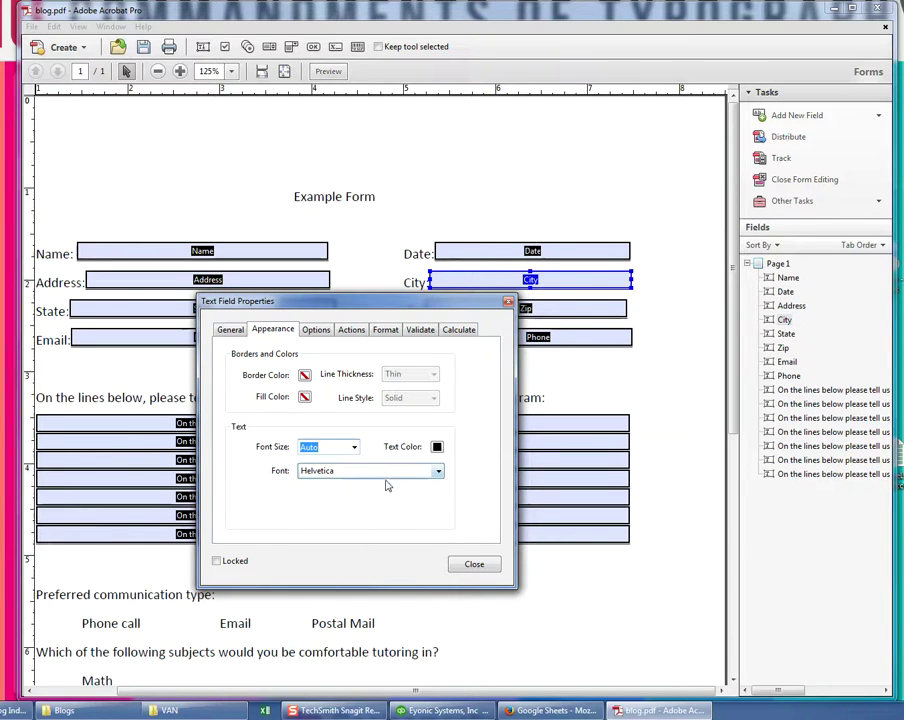
{"action": "left_click", "coordinate": [480, 562]}
Select the line fields under the program interest question one after another, ending with only the seventh line selected.
{"action": "left_click", "coordinate": [640, 331]}
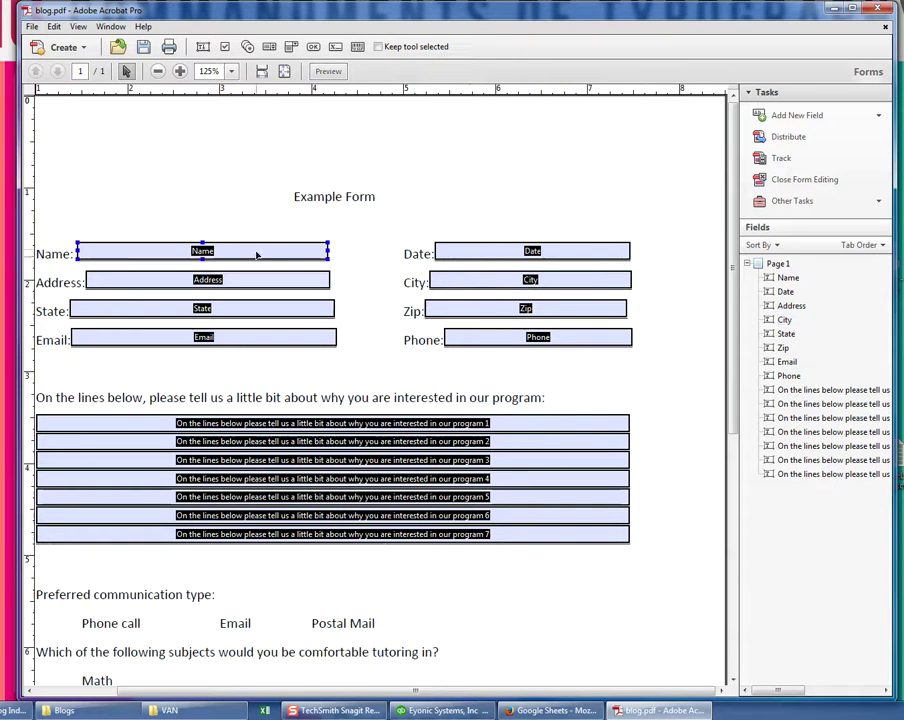
{"action": "scroll", "coordinate": [376, 242], "scroll_direction": "down", "scroll_amount": 2}
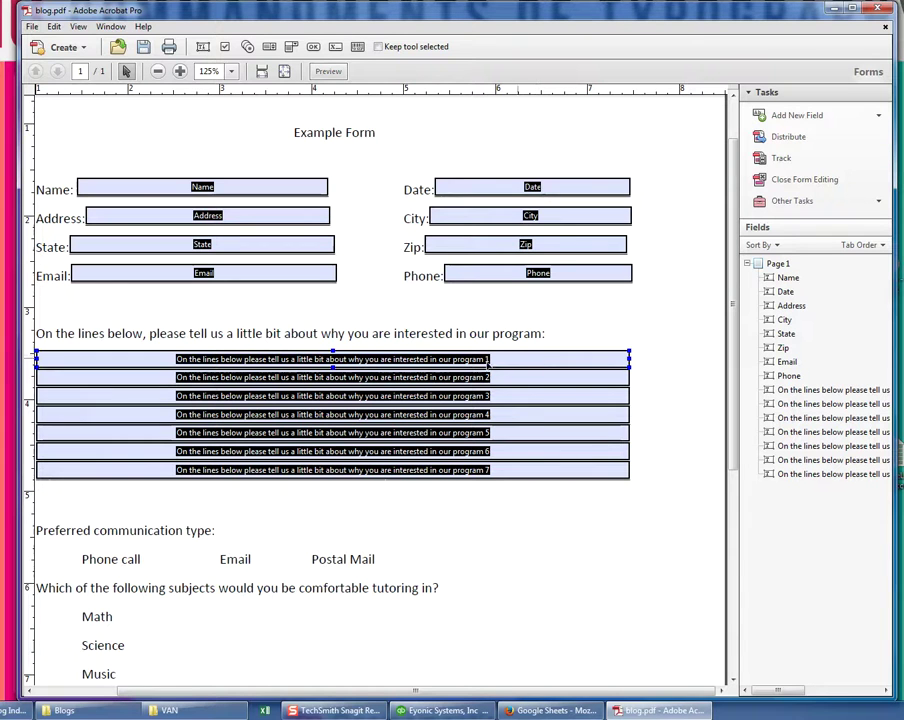
{"action": "left_click", "coordinate": [133, 360]}
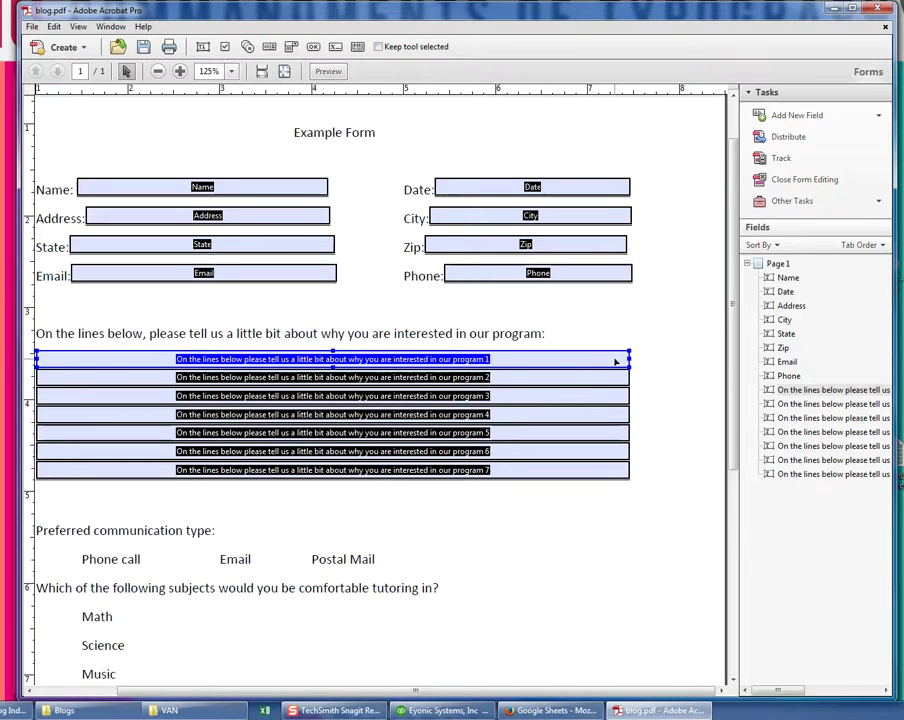
{"action": "left_click", "coordinate": [62, 380]}
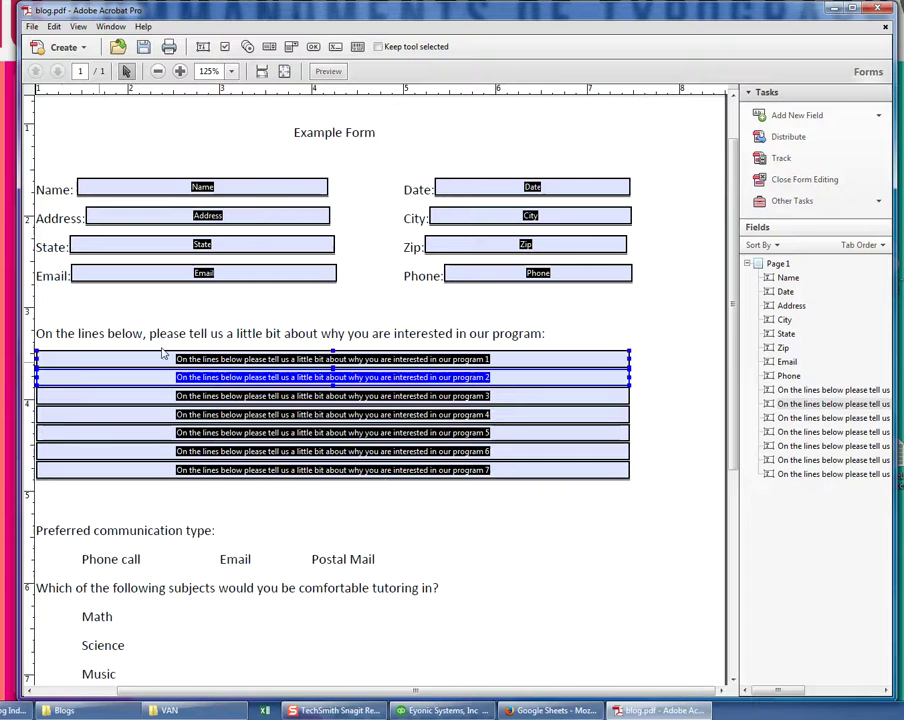
{"action": "left_click", "coordinate": [158, 357]}
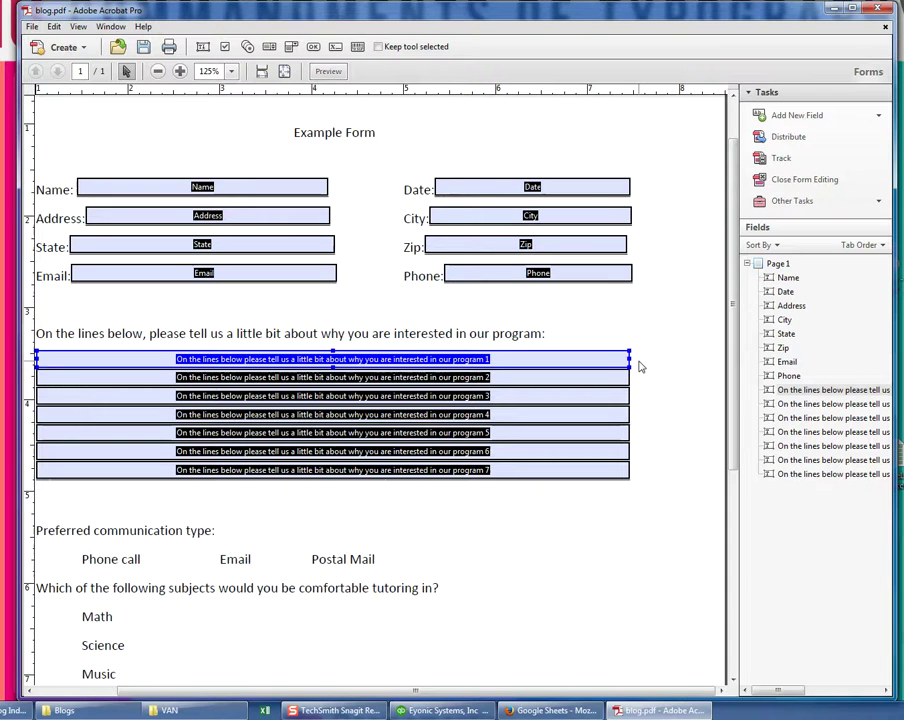
{"action": "mouse_move", "coordinate": [566, 370]}
{"action": "left_mouse_down"}
{"action": "mouse_move", "coordinate": [558, 470]}
{"action": "mouse_move", "coordinate": [562, 383]}
{"action": "left_mouse_up"}
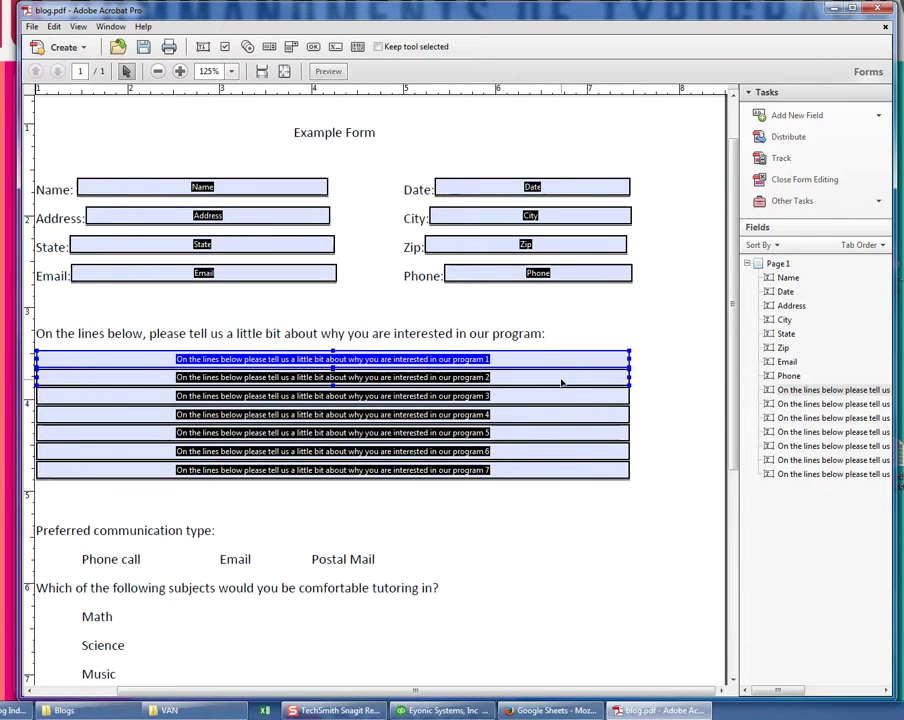
{"action": "left_click", "coordinate": [76, 374]}
{"action": "left_click", "coordinate": [89, 398]}
{"action": "left_click", "coordinate": [253, 470], "text": "shift"}
{"action": "left_click", "coordinate": [523, 469]}
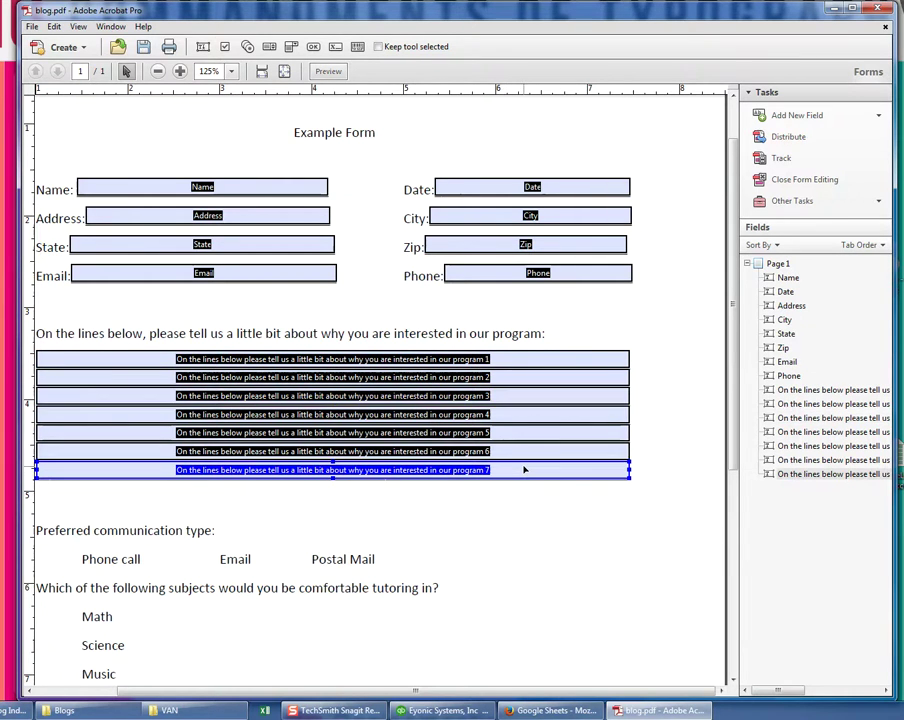
Delete the seventh through second line fields under the program interest question, keeping only the first one.
{"action": "key", "text": "Delete"}
{"action": "left_click", "coordinate": [516, 452]}
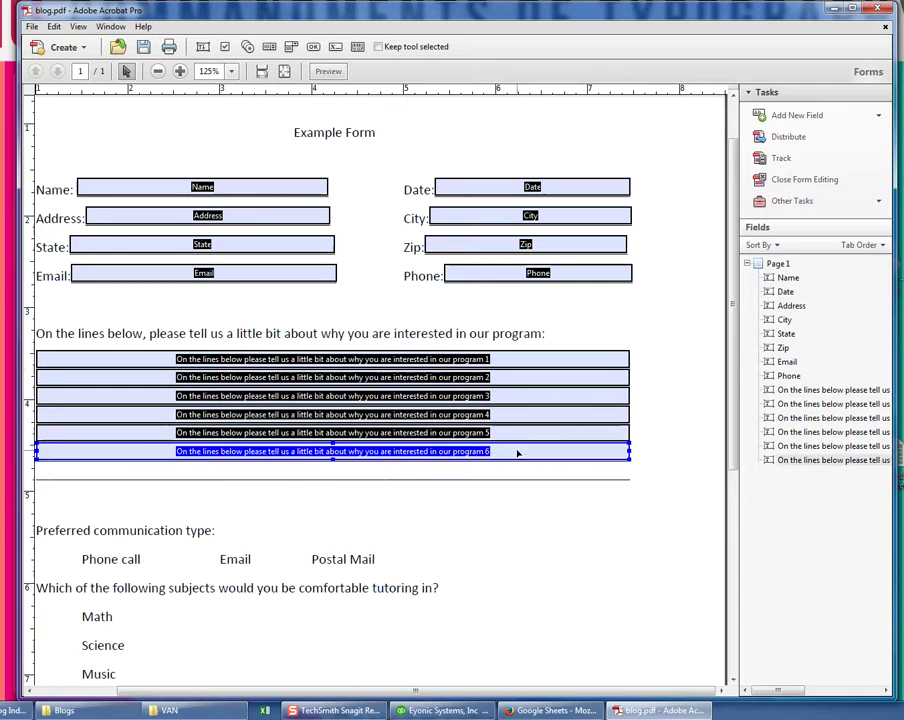
{"action": "key", "text": "Delete"}
{"action": "left_click", "coordinate": [513, 433]}
{"action": "left_click", "coordinate": [521, 414], "text": "shift"}
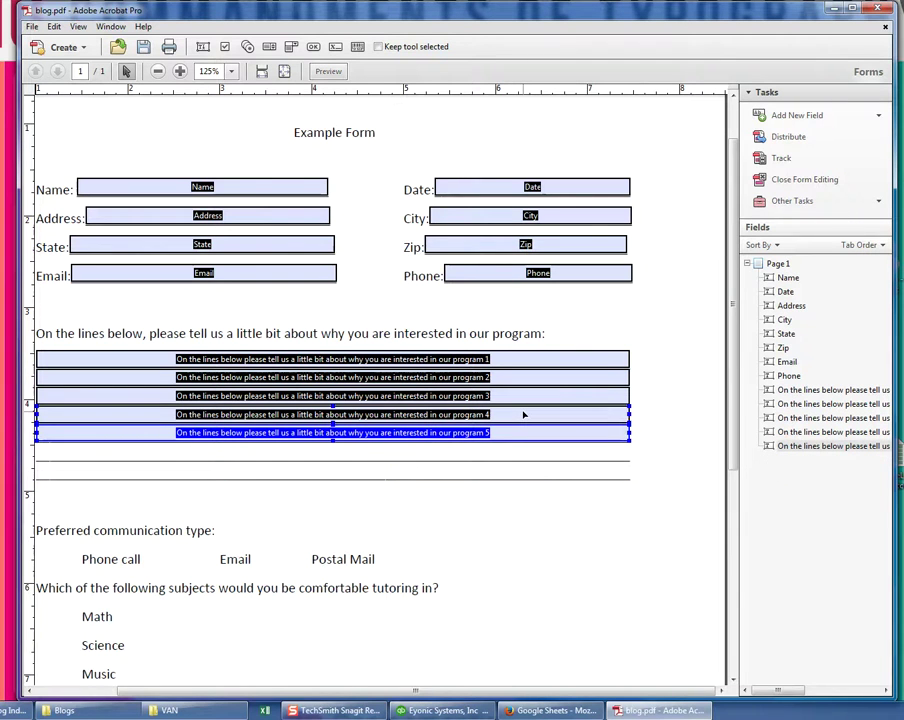
{"action": "key", "text": "Delete"}
{"action": "left_click", "coordinate": [520, 411]}
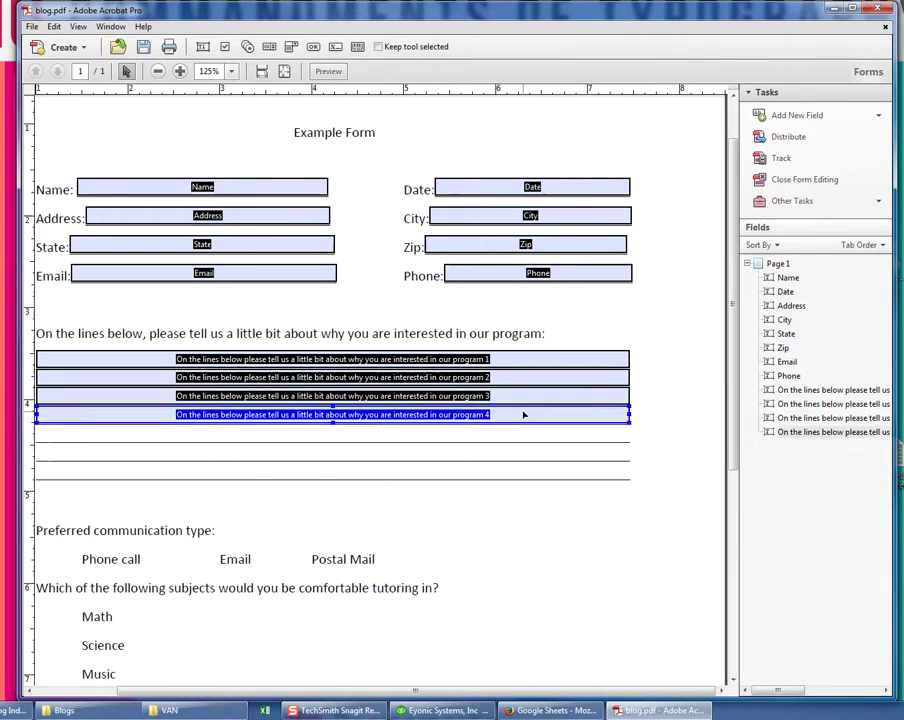
{"action": "key", "text": "Delete"}
{"action": "left_click", "coordinate": [526, 396]}
{"action": "key", "text": "Delete"}
{"action": "left_click", "coordinate": [532, 380]}
{"action": "key", "text": "Delete"}
Stretch the remaining program interest field down over all seven lines, and turn on its Multi-line option.
{"action": "left_click", "coordinate": [531, 362]}
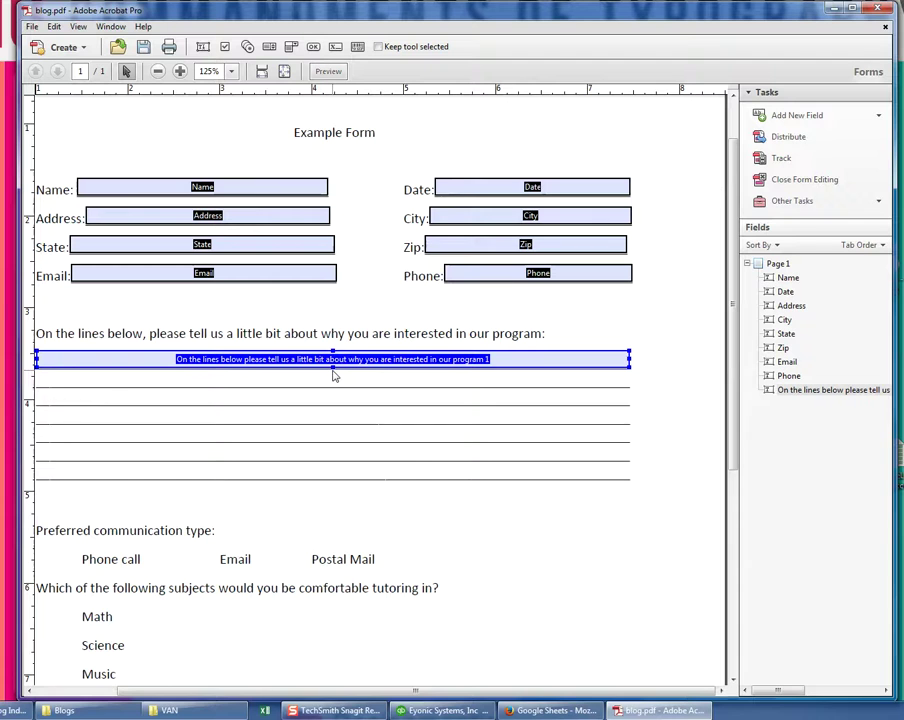
{"action": "left_click_drag", "start_coordinate": [333, 368], "coordinate": [339, 483]}
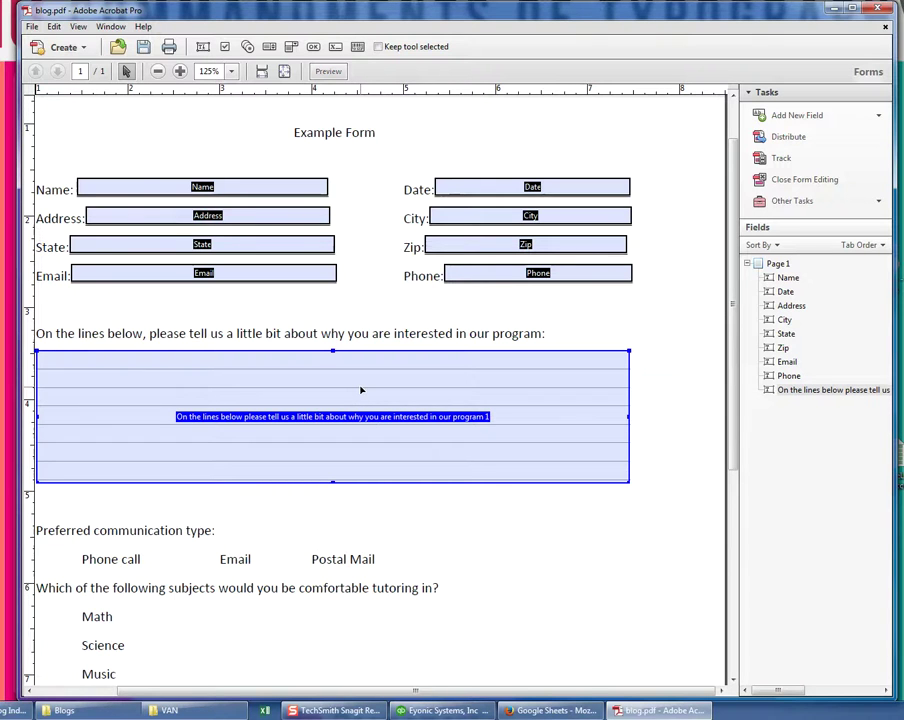
{"action": "right_click", "coordinate": [361, 389]}
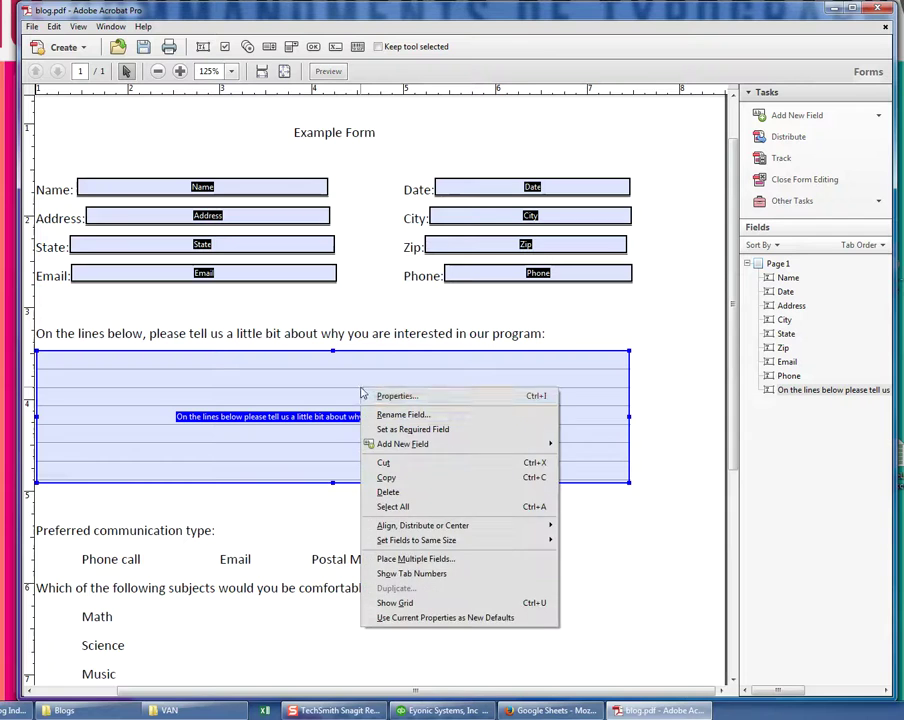
{"action": "left_click", "coordinate": [364, 393]}
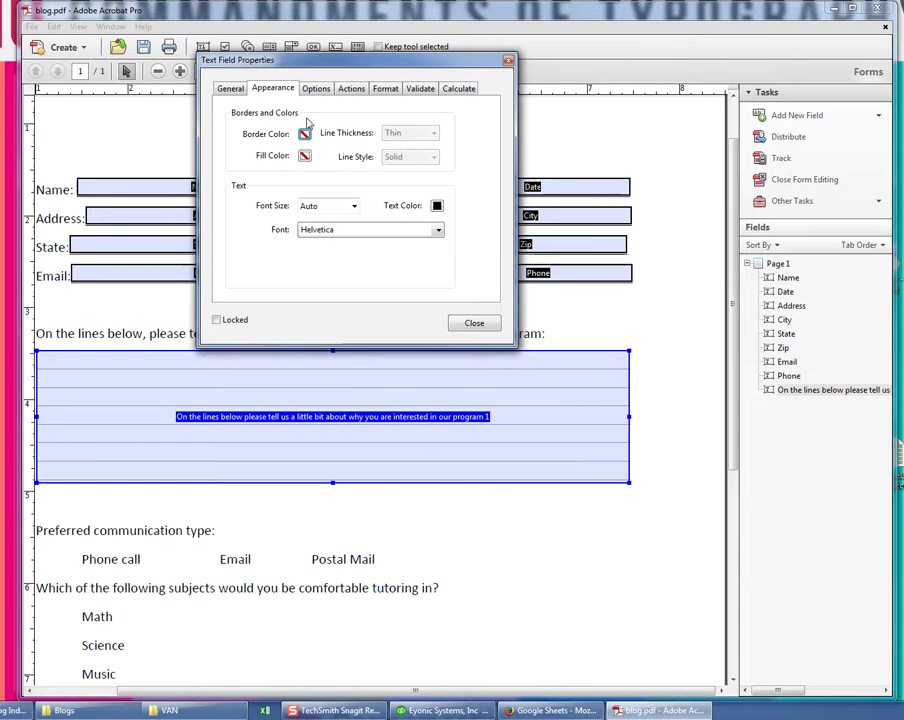
{"action": "left_click", "coordinate": [316, 88]}
{"action": "left_click", "coordinate": [286, 246]}
{"action": "left_click_drag", "start_coordinate": [270, 60], "coordinate": [608, 54]}
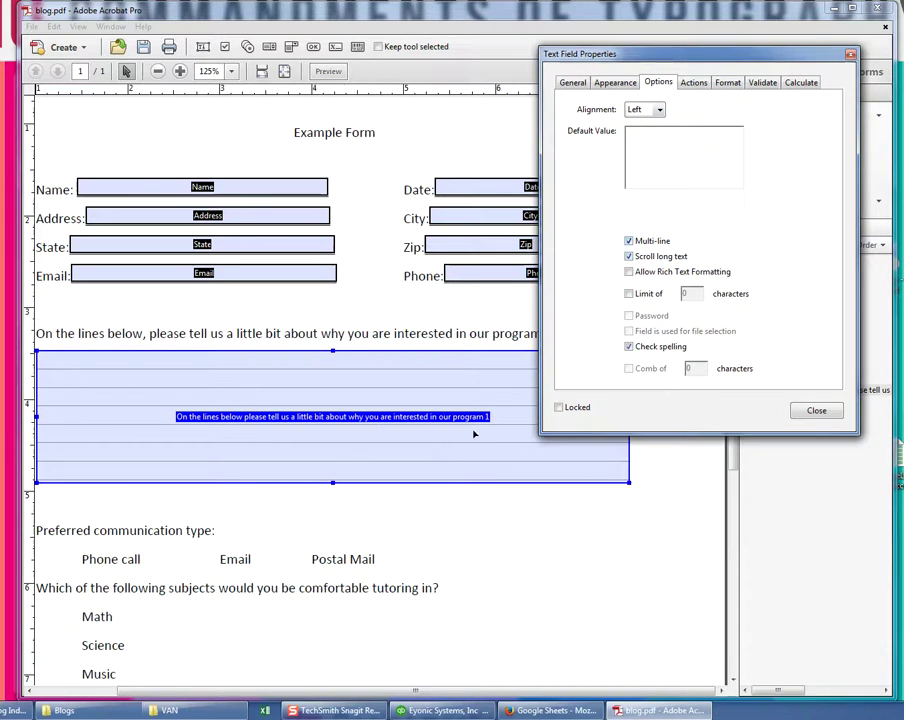
{"action": "left_click", "coordinate": [817, 410]}
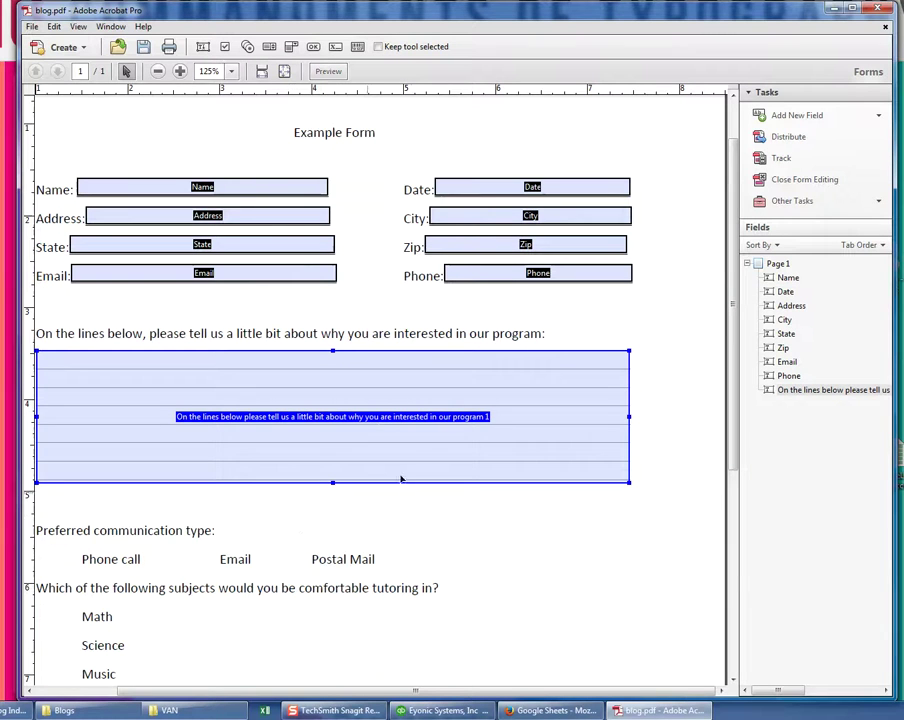
{"action": "scroll", "coordinate": [412, 472], "scroll_direction": "down", "scroll_amount": 1}
{"action": "scroll", "coordinate": [412, 474], "scroll_direction": "down", "scroll_amount": 2}
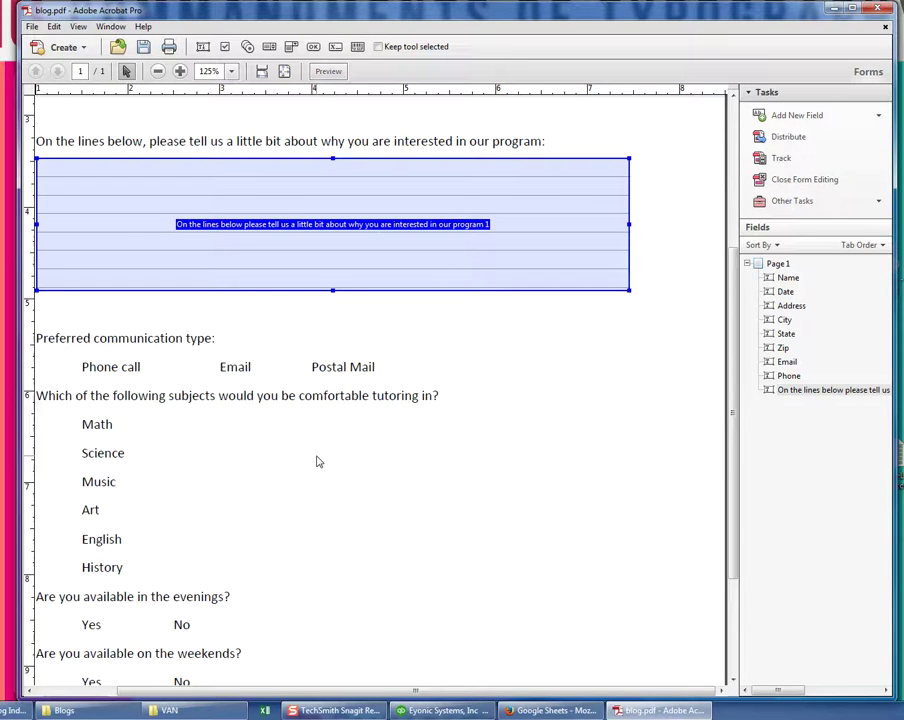
{"action": "scroll", "coordinate": [420, 420], "scroll_direction": "up", "scroll_amount": 1}
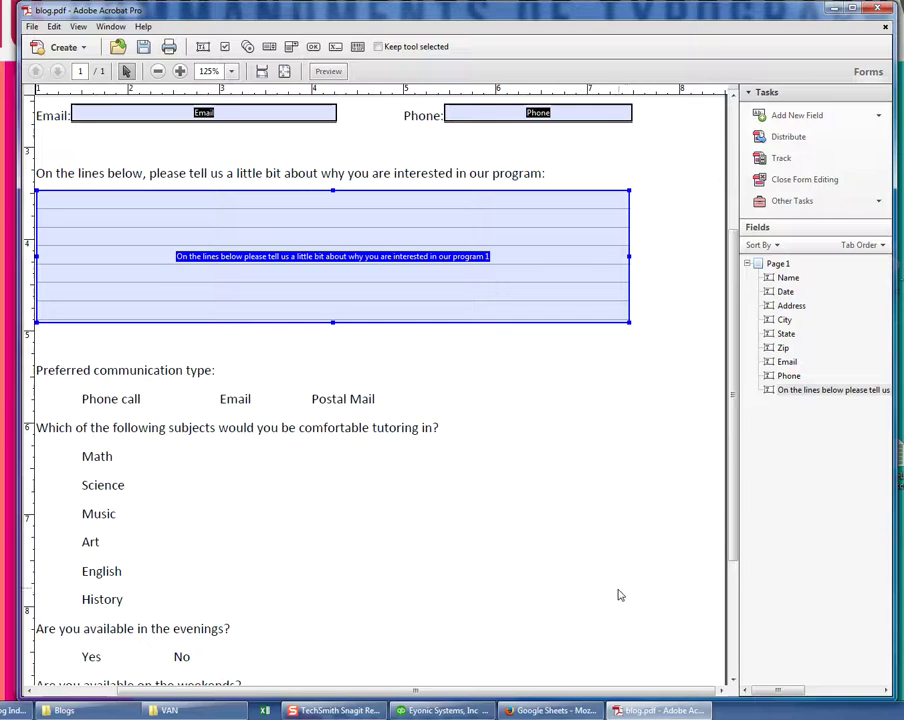